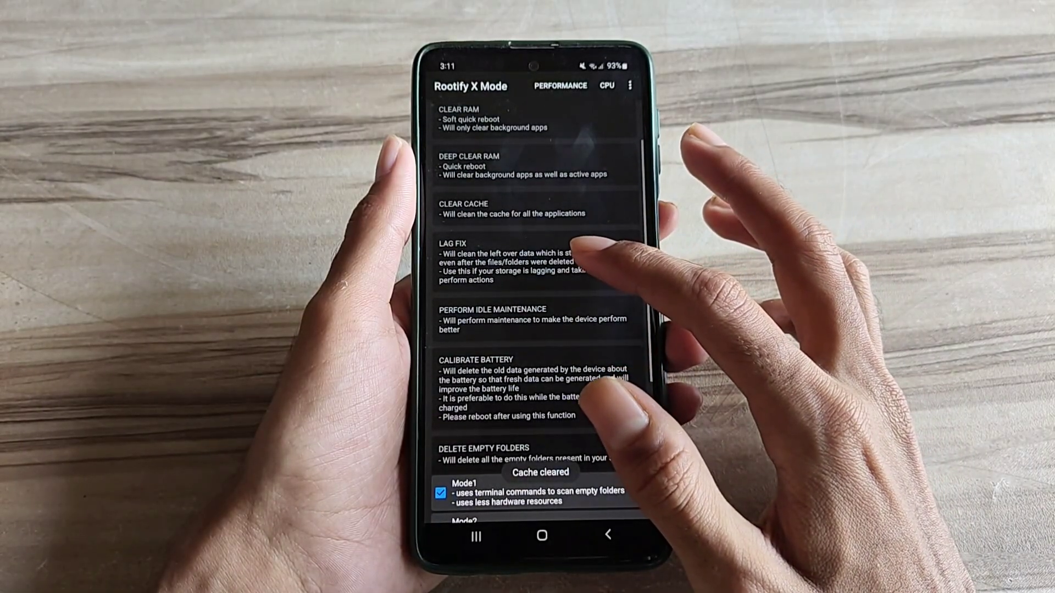
- Run Lag Fix and idle maintenance, then delete zero size and .nomedia files
left_click(577, 257)
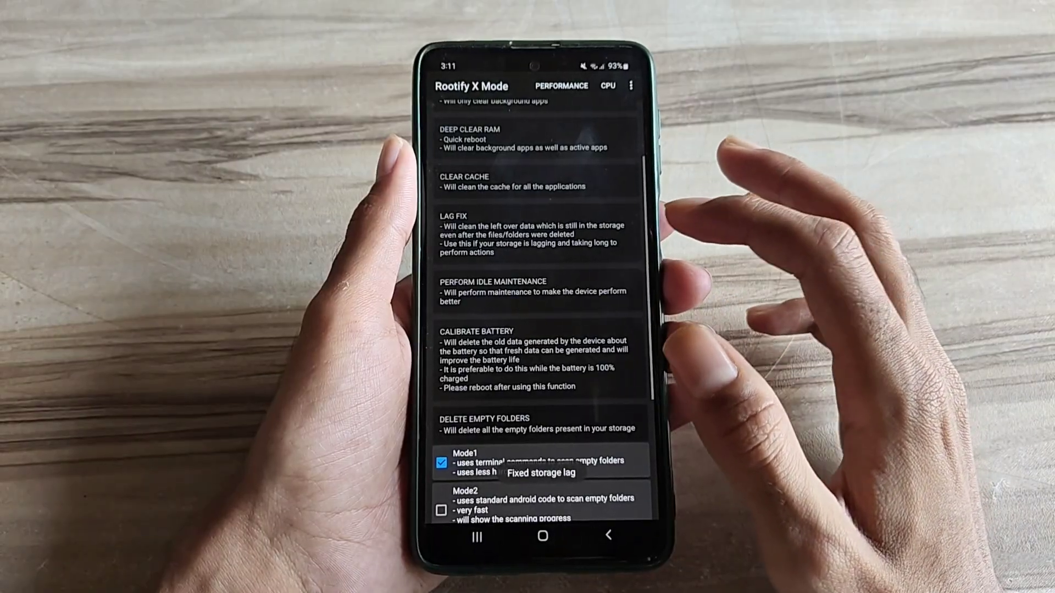
left_click(577, 289)
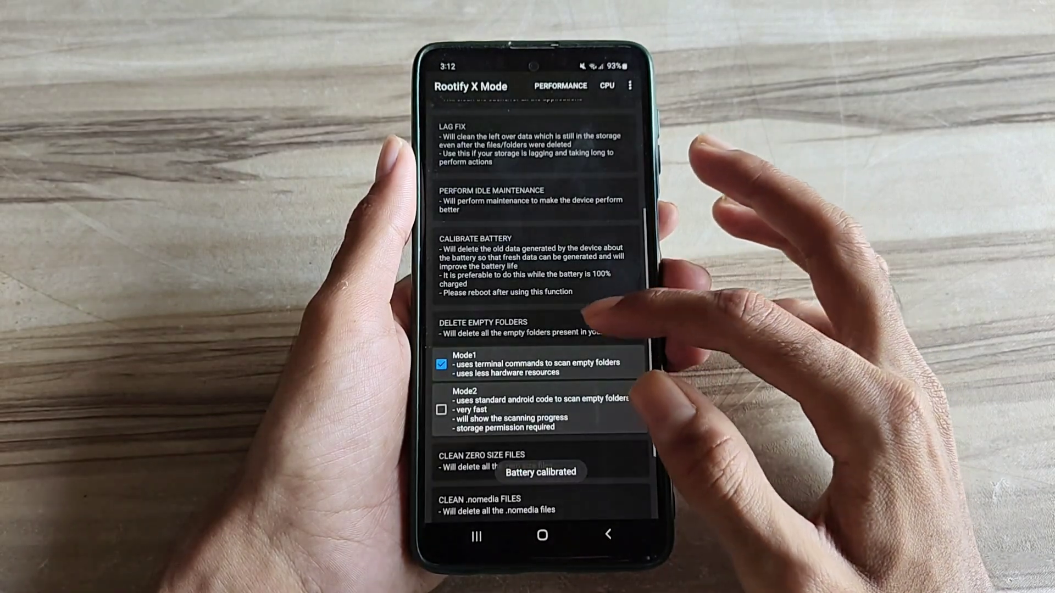
scroll(536, 331, "down", 2)
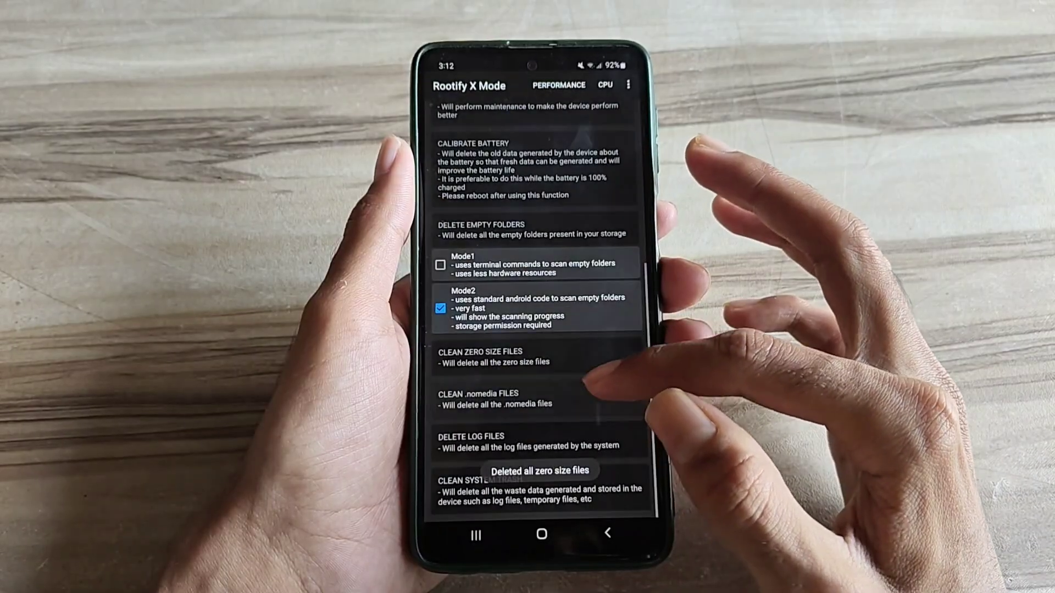
left_click(557, 367)
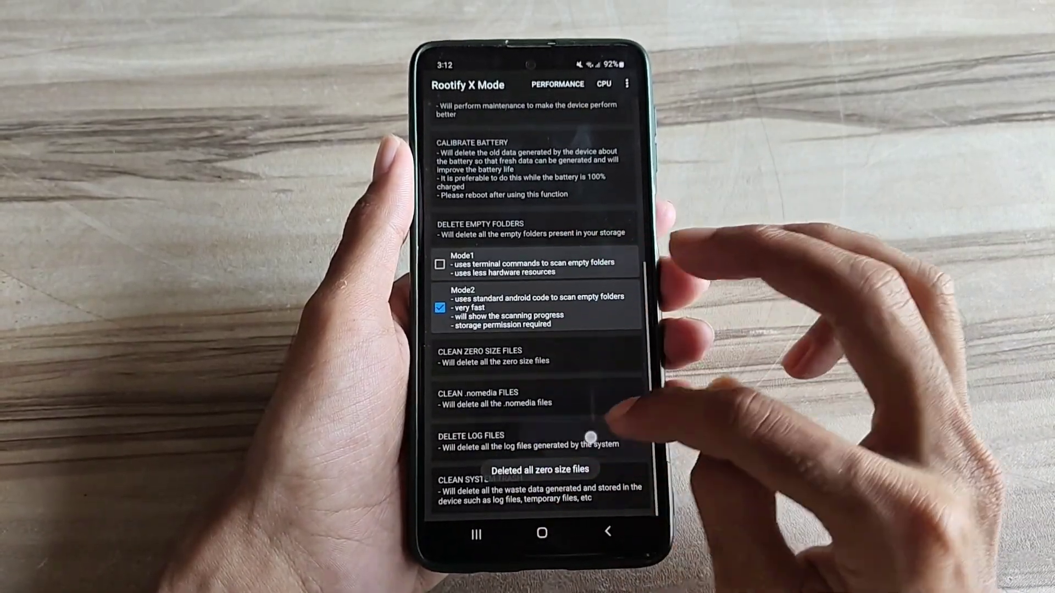
left_click(577, 400)
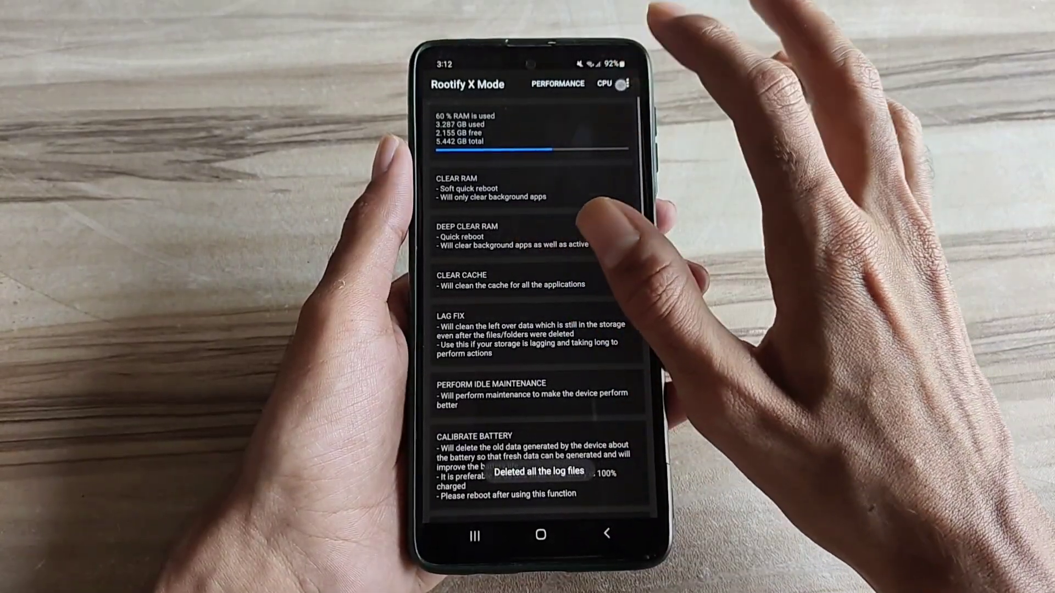
- Switch to the CPU settings page and view the available CPU governors
left_click(625, 84)
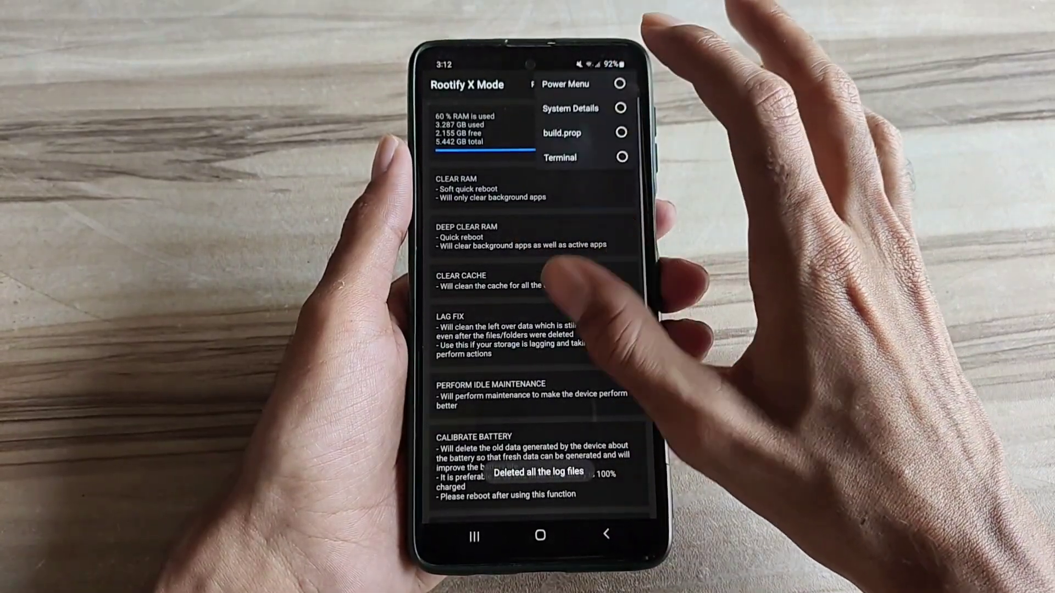
left_click(569, 289)
left_click_drag(594, 313, 462, 314)
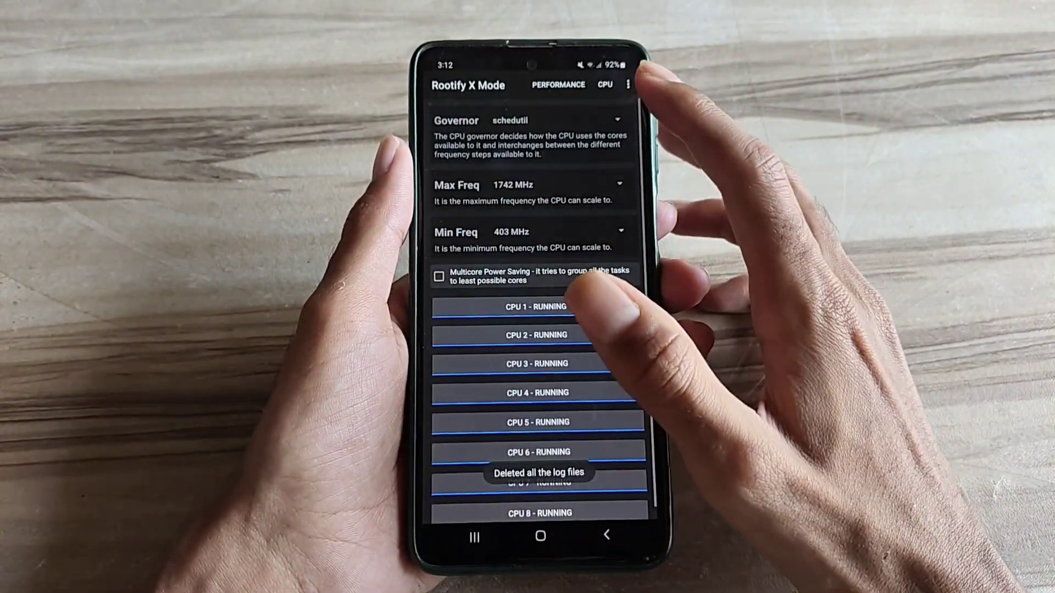
left_click(616, 121)
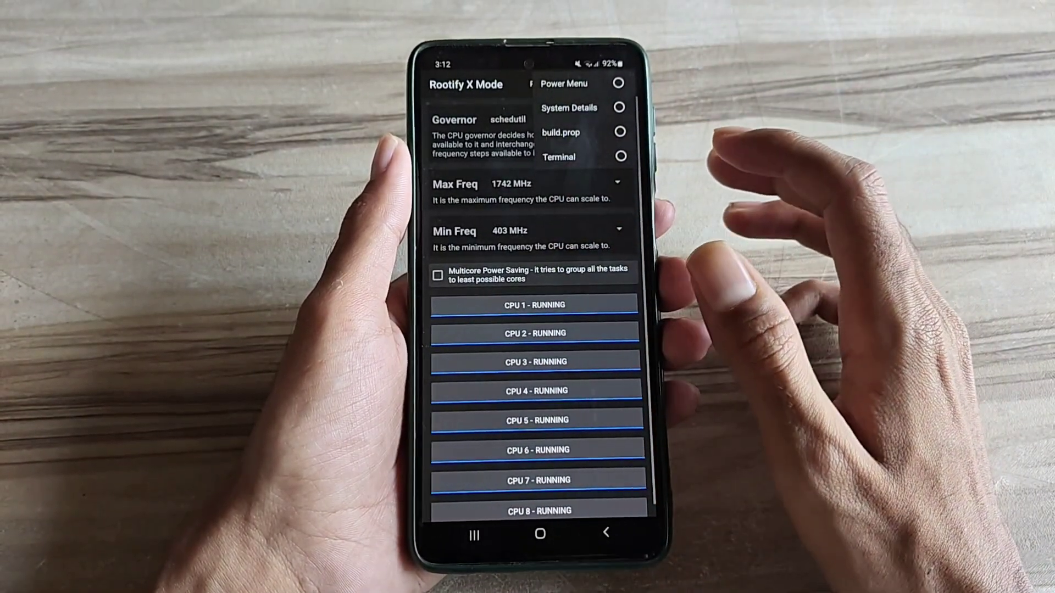
- Browse the Terminal, build.prop and System Details pages, then return to CPU settings
left_click(621, 156)
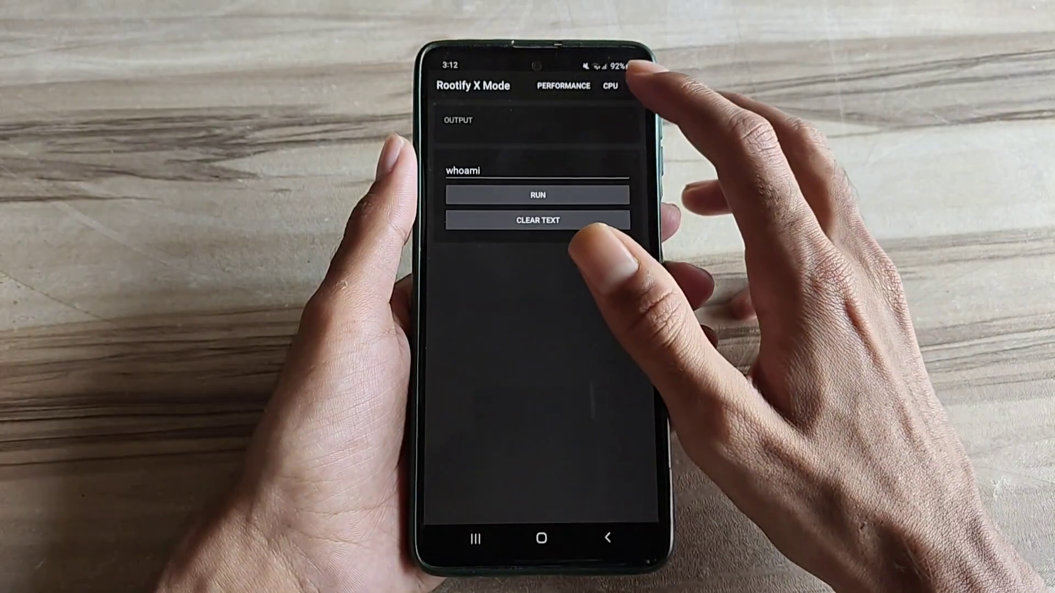
left_click(626, 136)
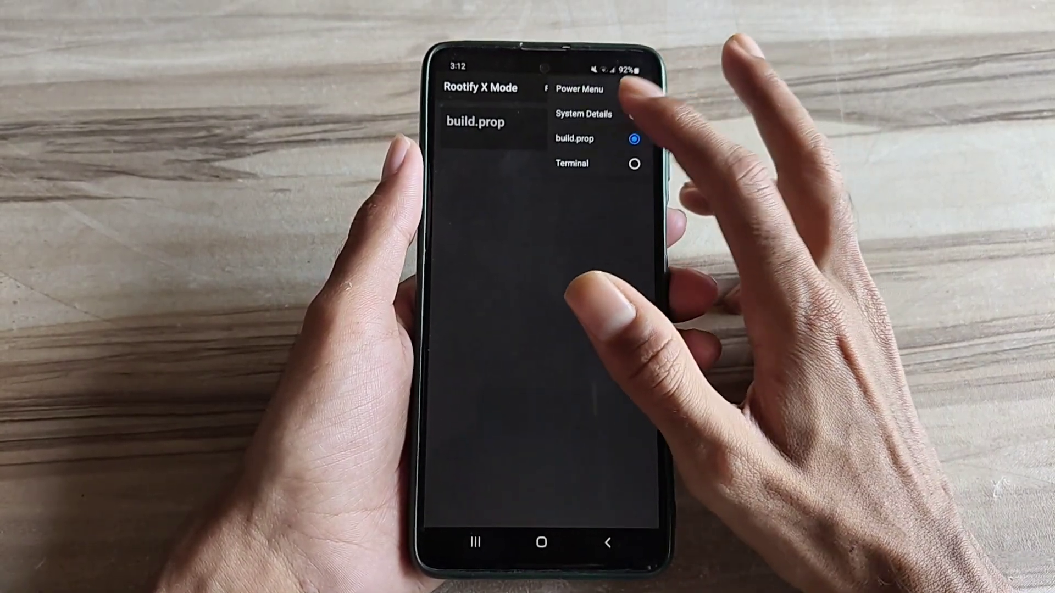
left_click(633, 114)
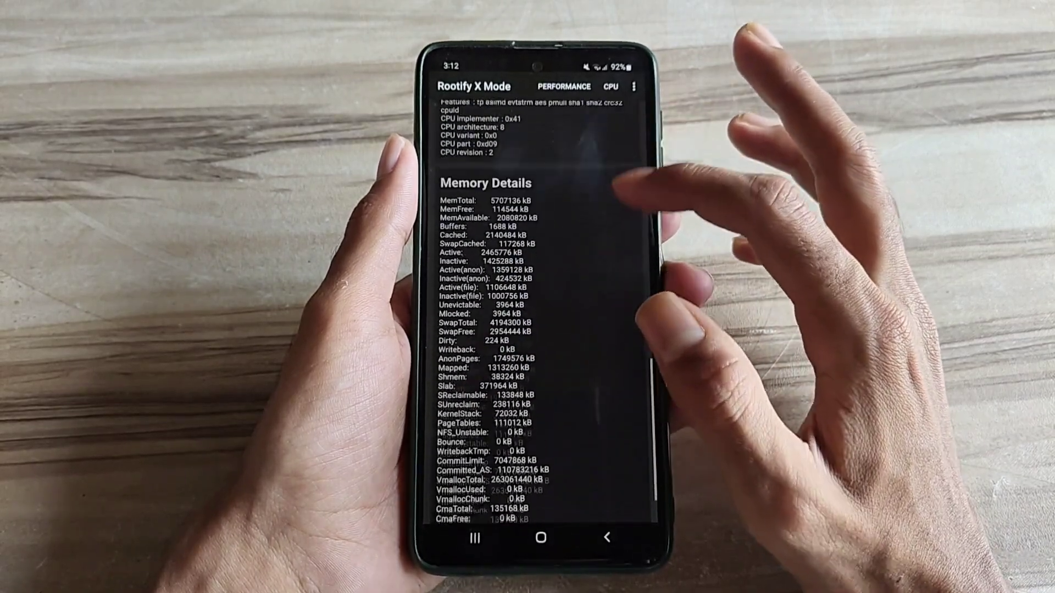
scroll(541, 288, "up", 5)
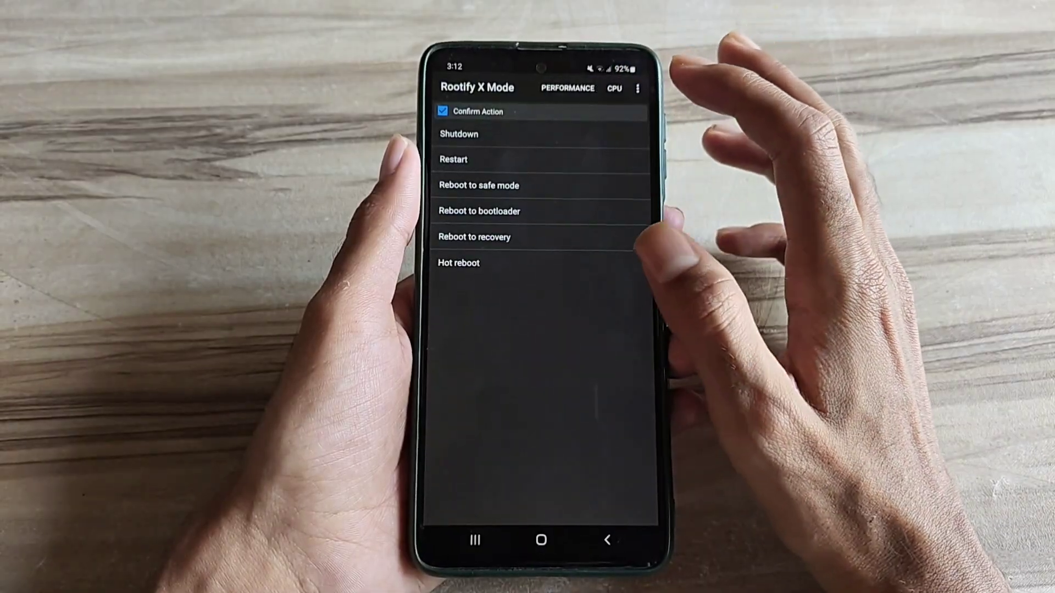
left_click(638, 88)
left_click(536, 330)
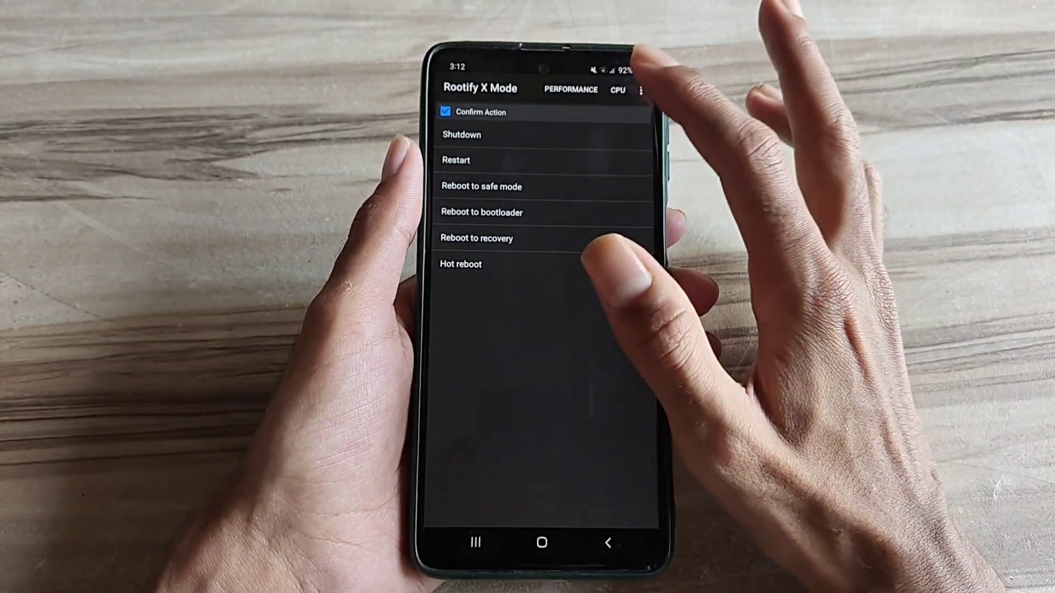
left_click(615, 88)
- Choose a CPU governor and review the maximum frequency choices, leaving them unchanged
left_click(627, 122)
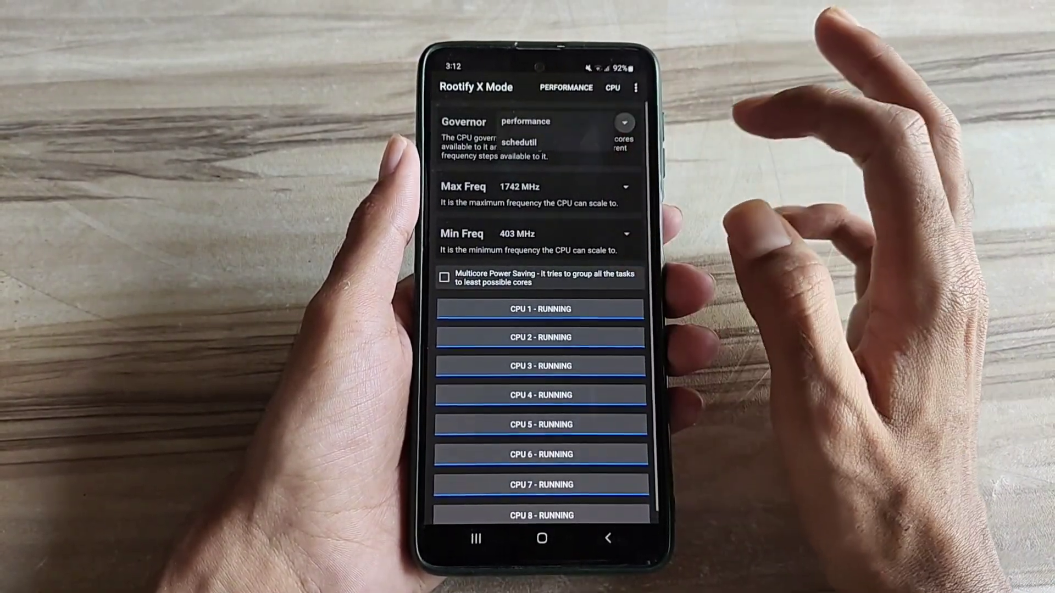
left_click(615, 124)
left_click(528, 122)
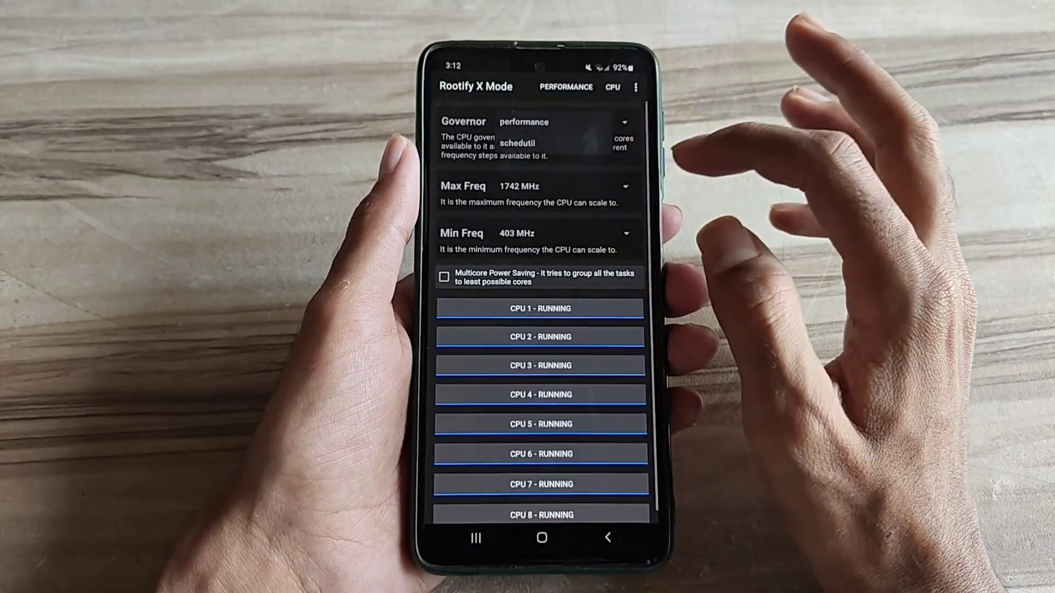
left_click(626, 188)
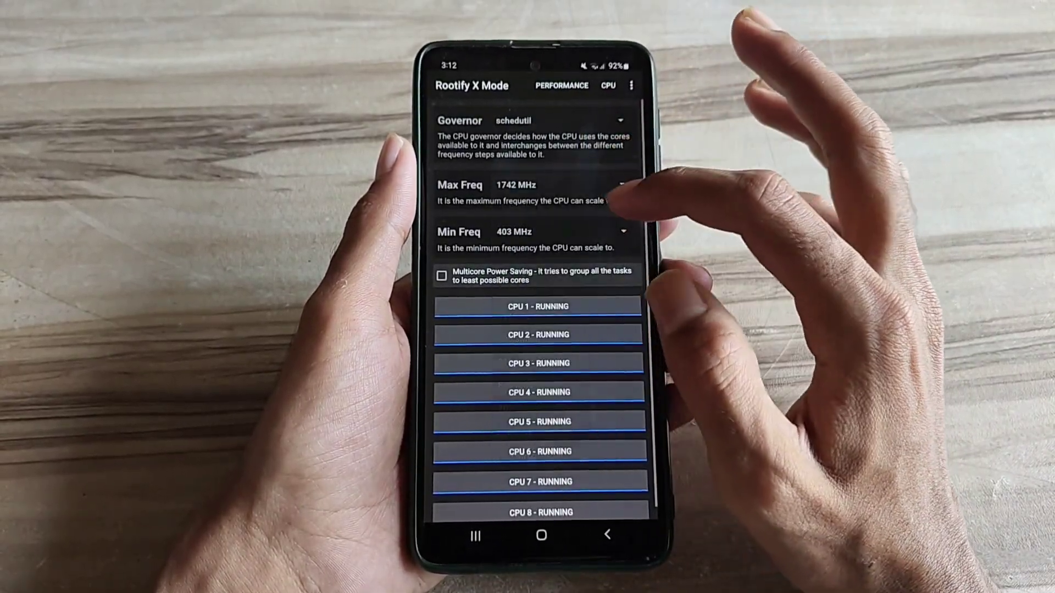
left_click(624, 188)
left_click(593, 206)
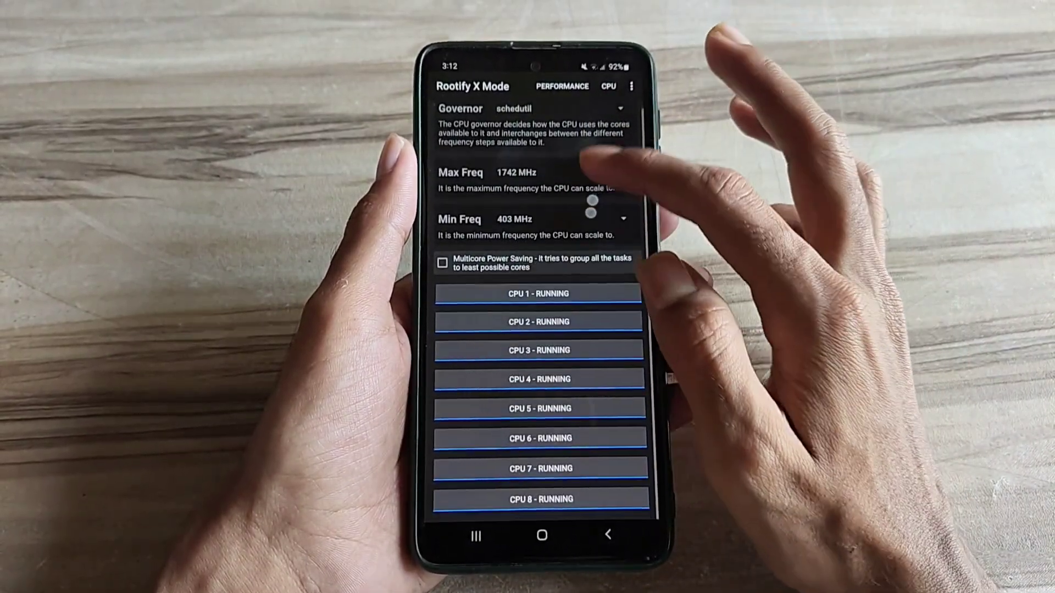
- Enable Multicore Power Saving and battery saving for individual cores, then return to Performance
left_click(443, 262)
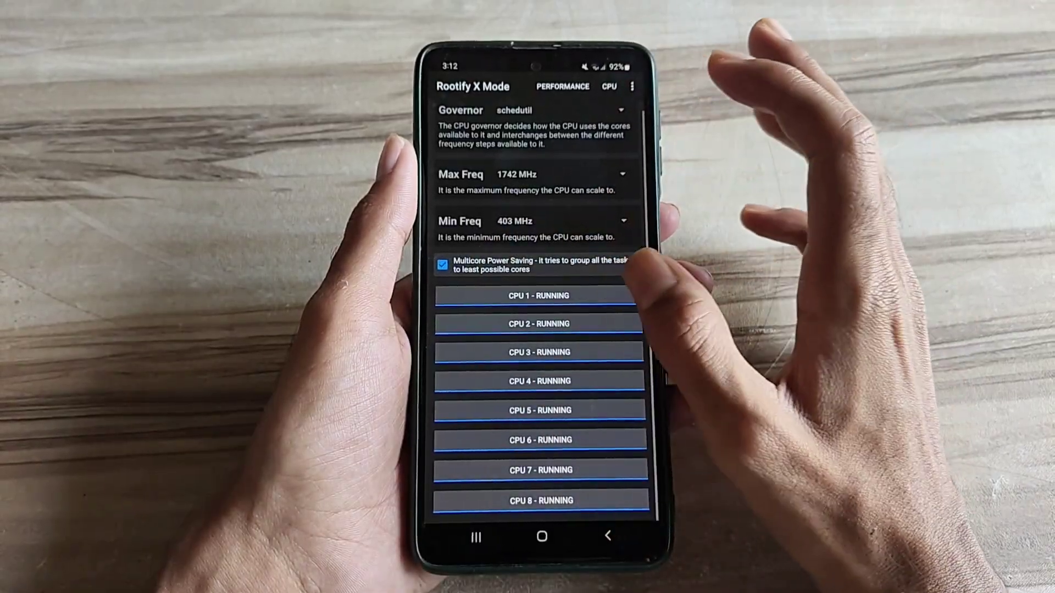
left_click(577, 295)
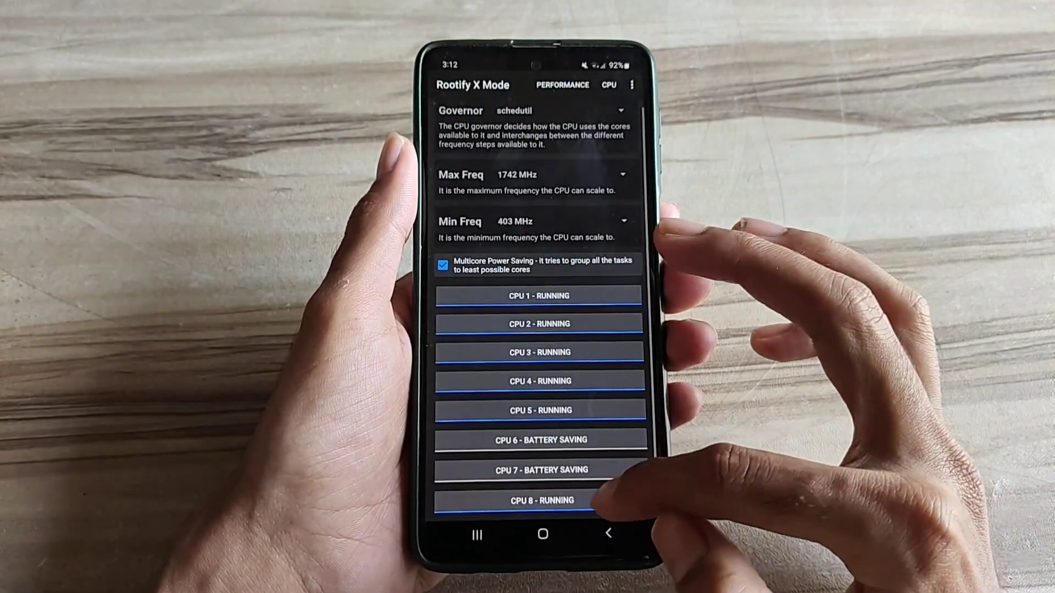
left_click_drag(601, 403, 610, 424)
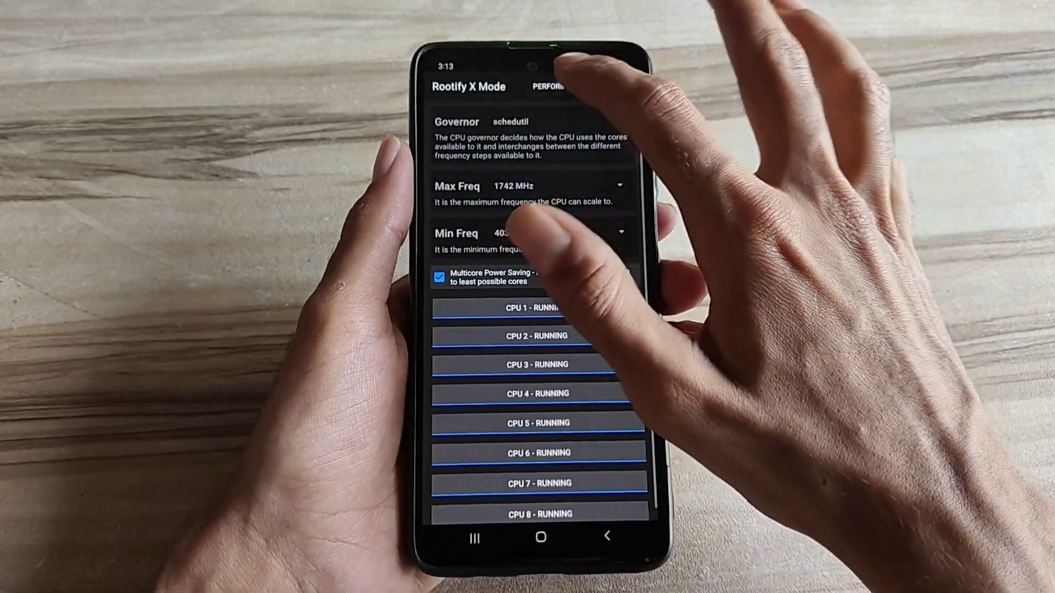
left_click(563, 86)
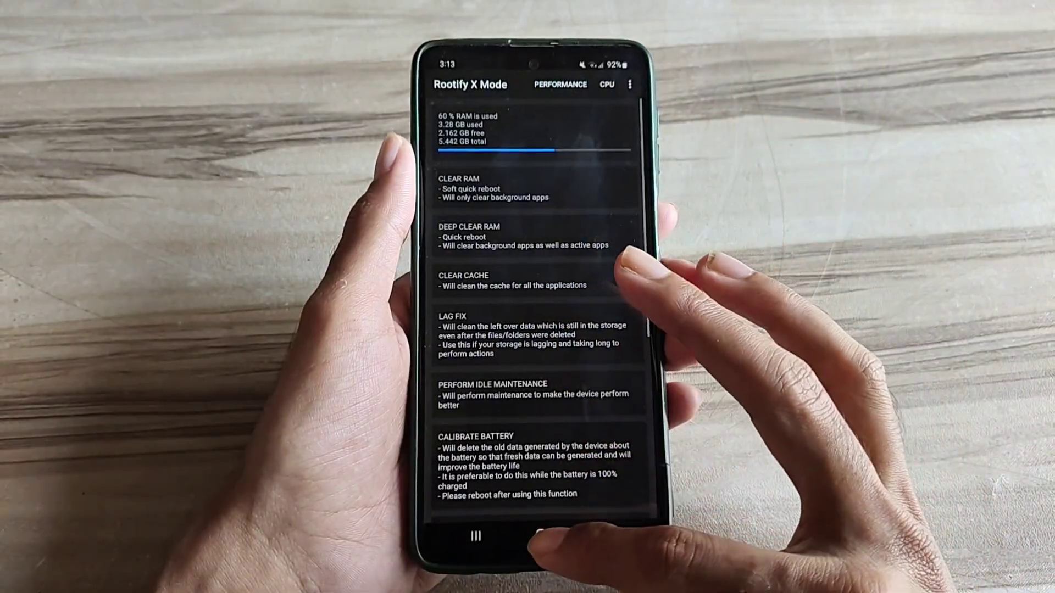
- Go to the home screen, launch SetEdit from the app drawer, and begin a new setting
left_click(542, 537)
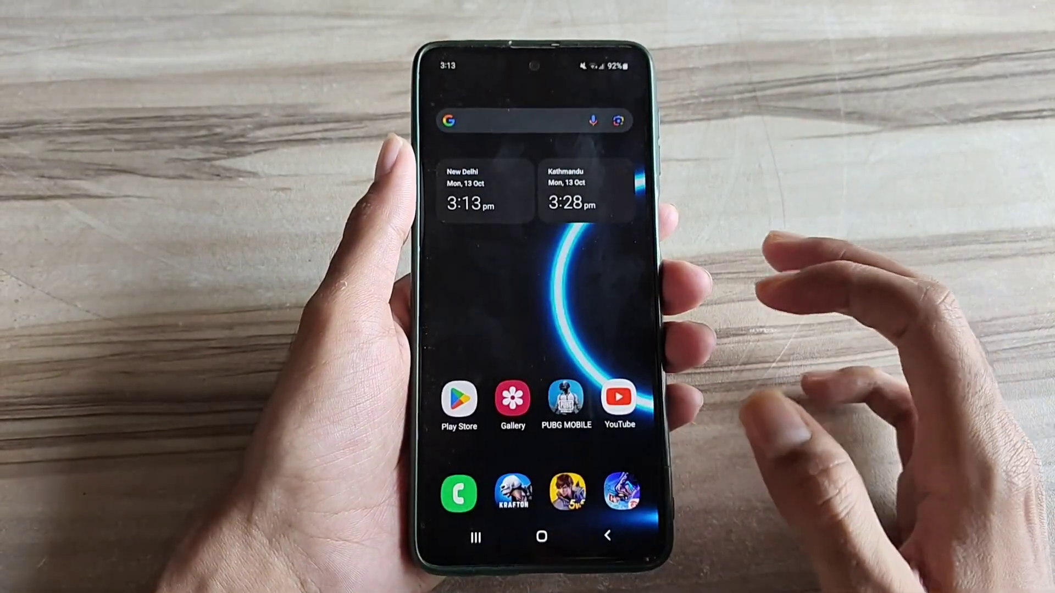
left_click_drag(544, 454, 544, 248)
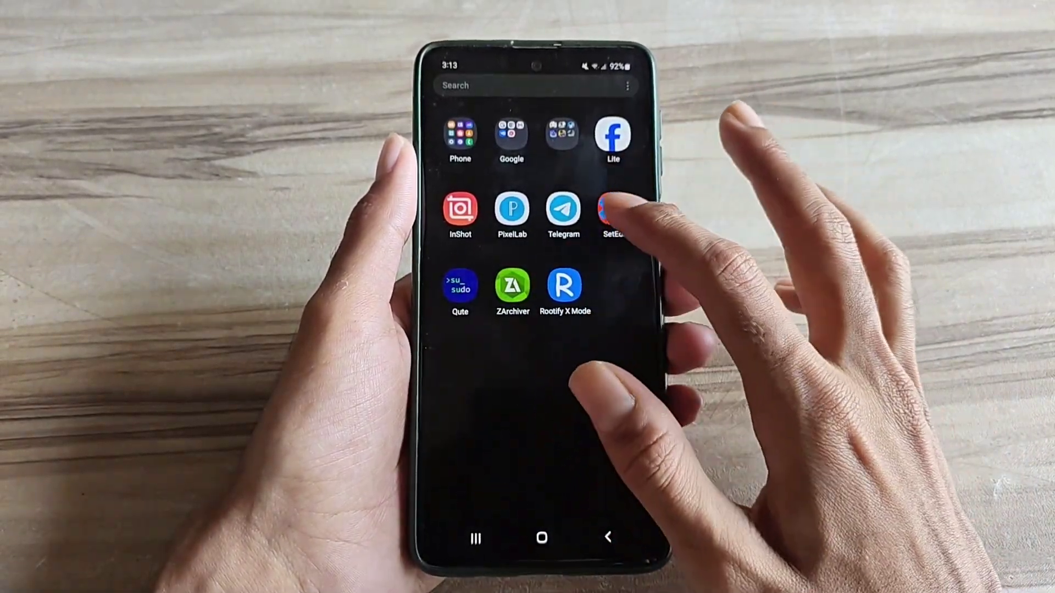
left_click(608, 217)
left_click(538, 149)
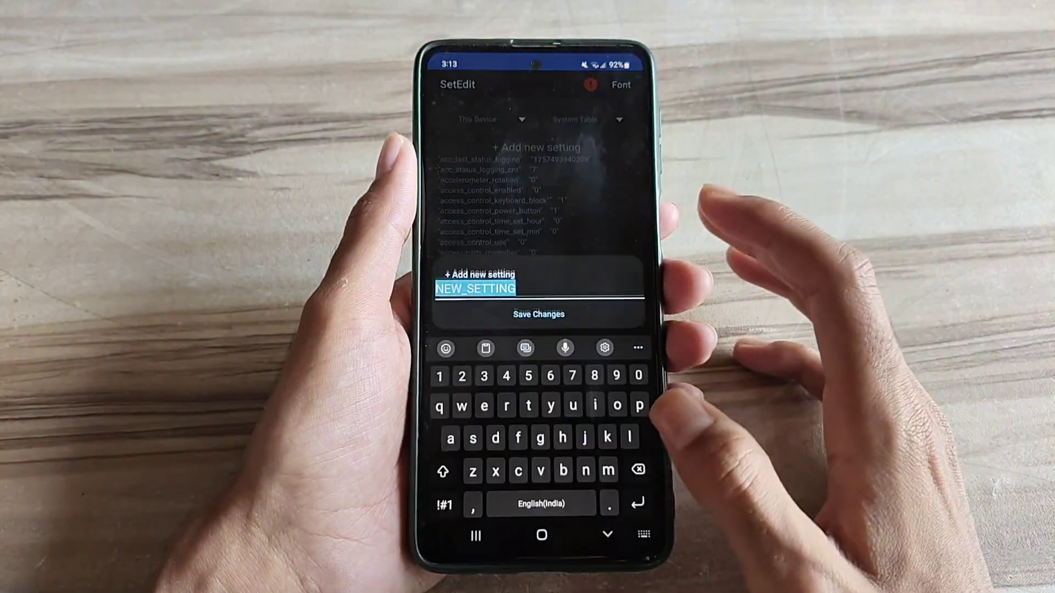